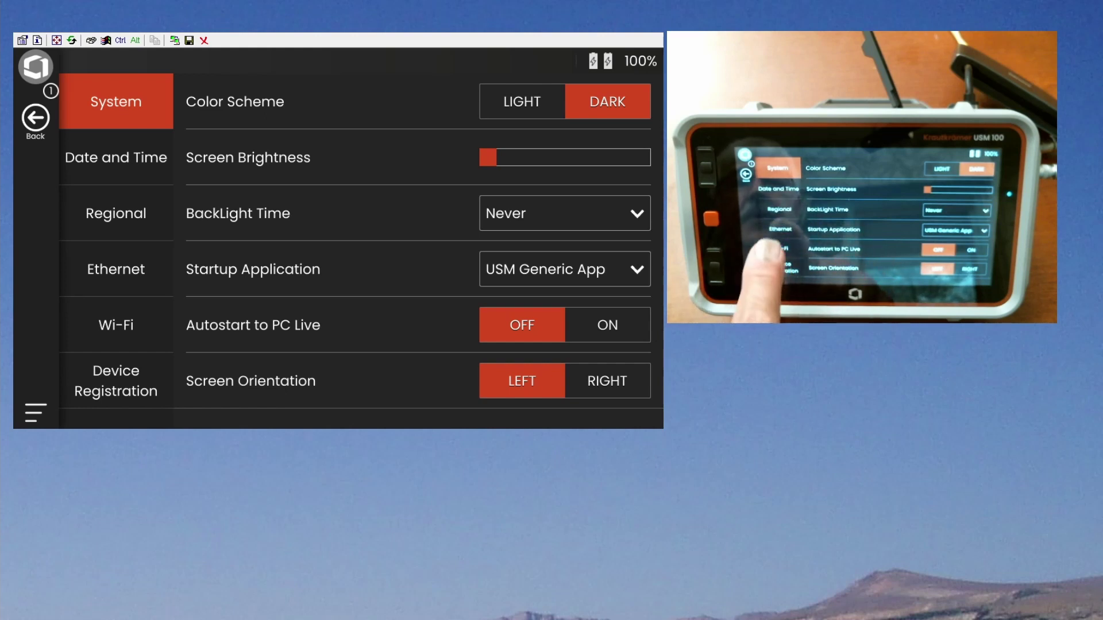
Scroll the USM 100 settings sidebar down to reach the About entry.
{"action": "scroll", "coordinate": [116, 247], "scroll_direction": "down", "scroll_amount": 5}
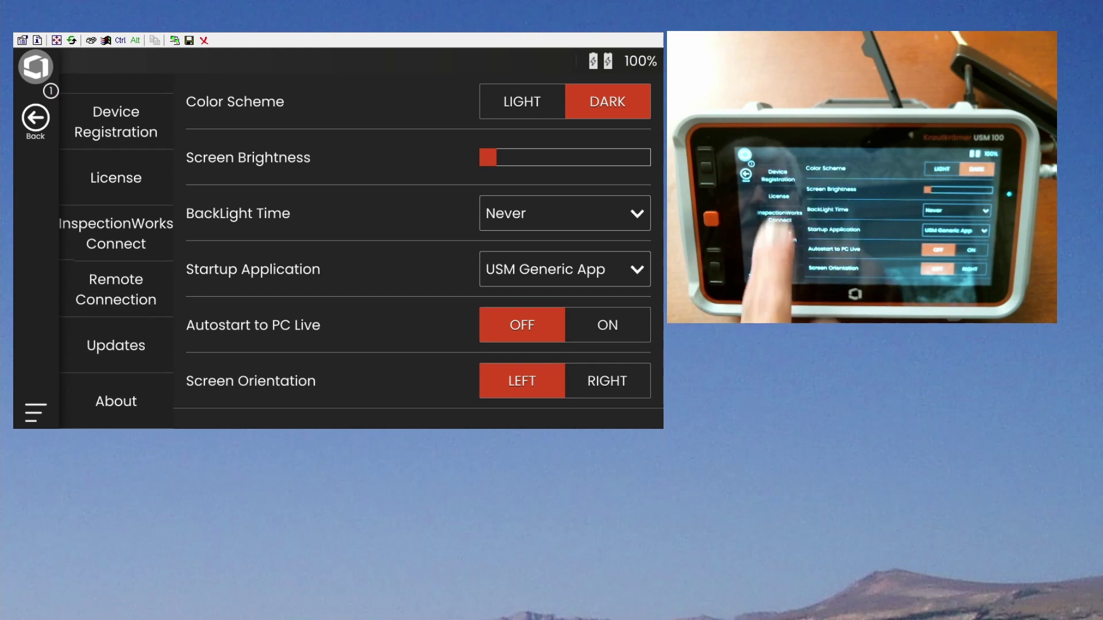
{"action": "scroll", "coordinate": [116, 247], "scroll_direction": "up", "scroll_amount": 5}
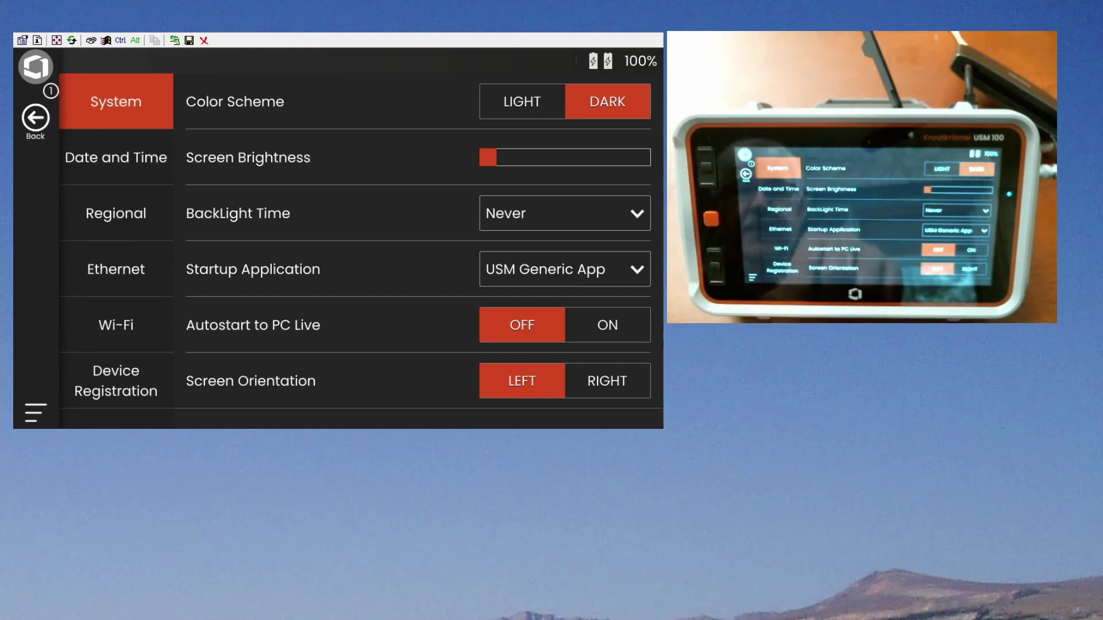
{"action": "scroll", "coordinate": [116, 247], "scroll_direction": "down", "scroll_amount": 5}
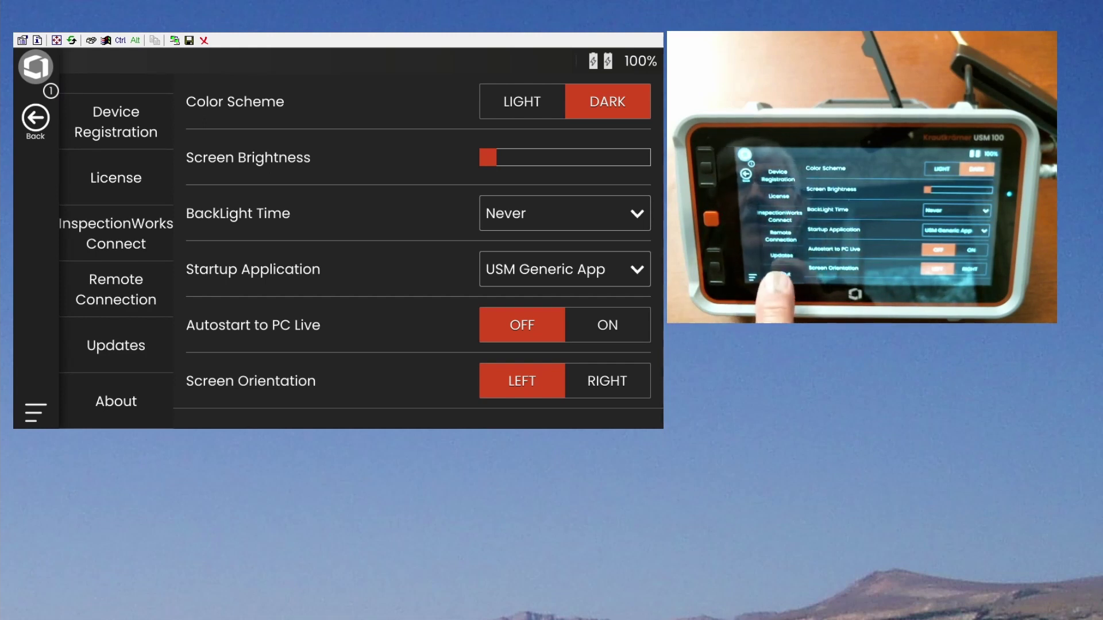
Open the About page and check that the installed software is version 1.0.03000.004.
{"action": "left_click", "coordinate": [116, 401]}
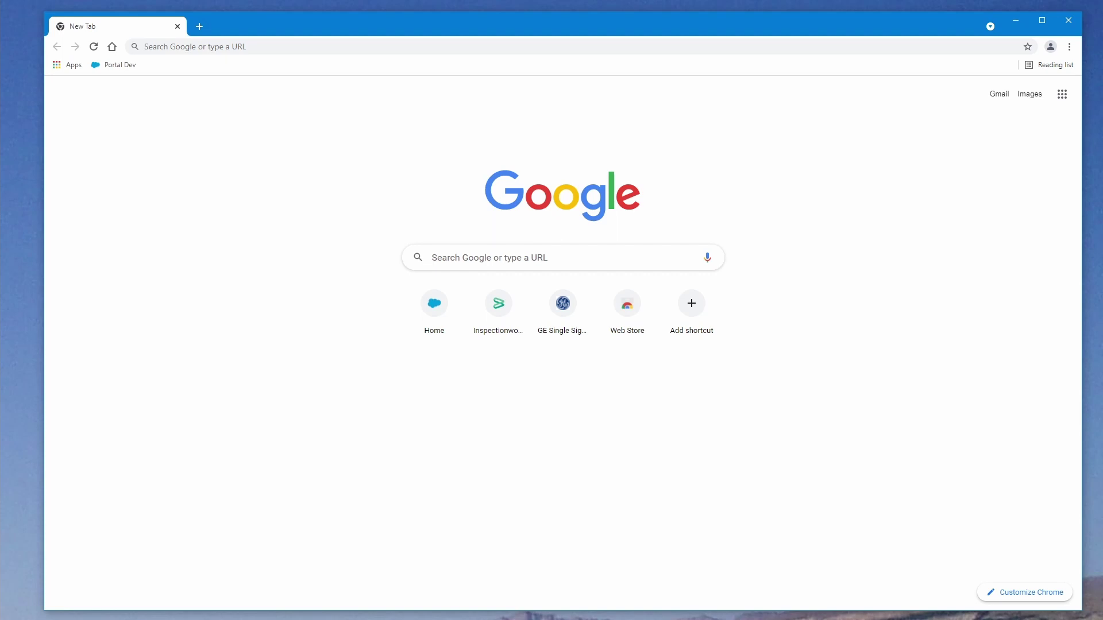
Go to inspectionworks.com from the Chrome address bar's autocomplete suggestion.
{"action": "left_click", "coordinate": [270, 48]}
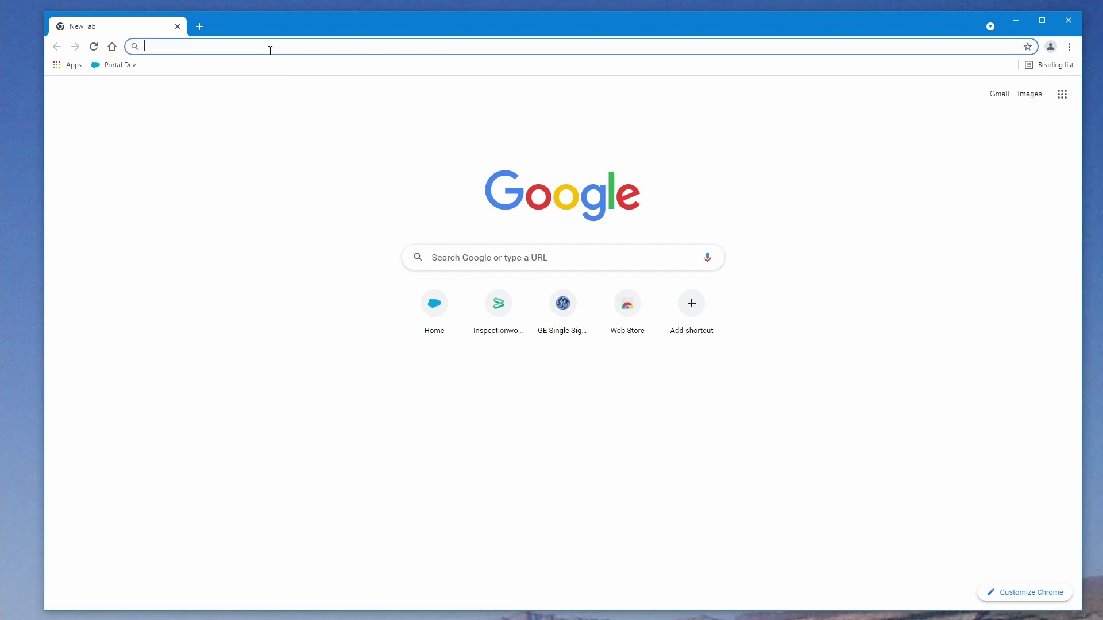
{"action": "type", "text": "inspec"}
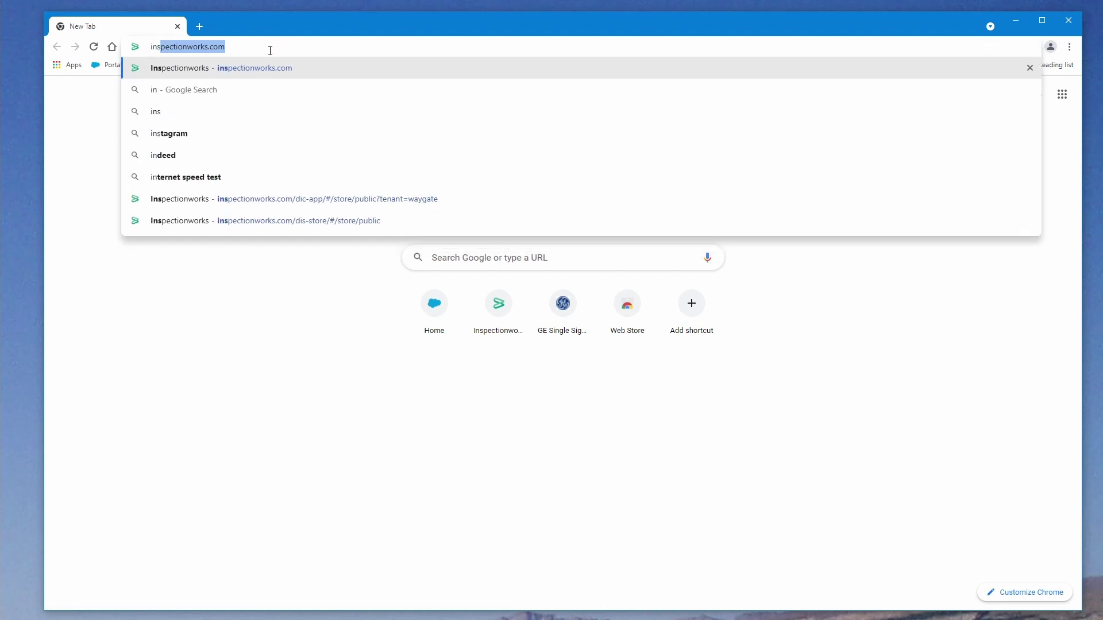
{"action": "type", "text": "t"}
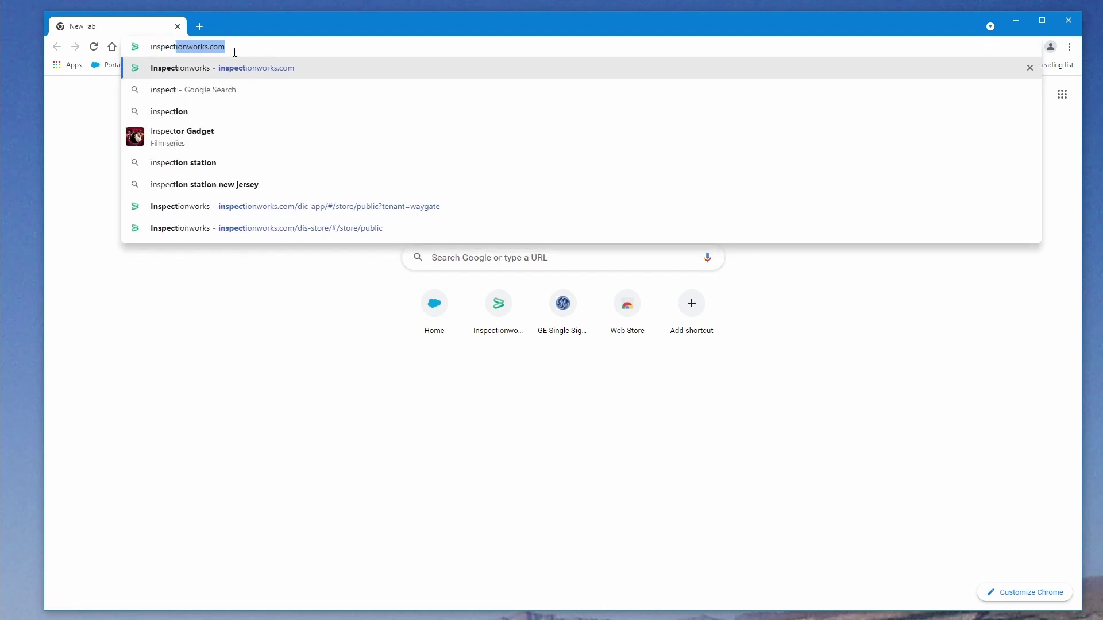
{"action": "left_click", "coordinate": [245, 70]}
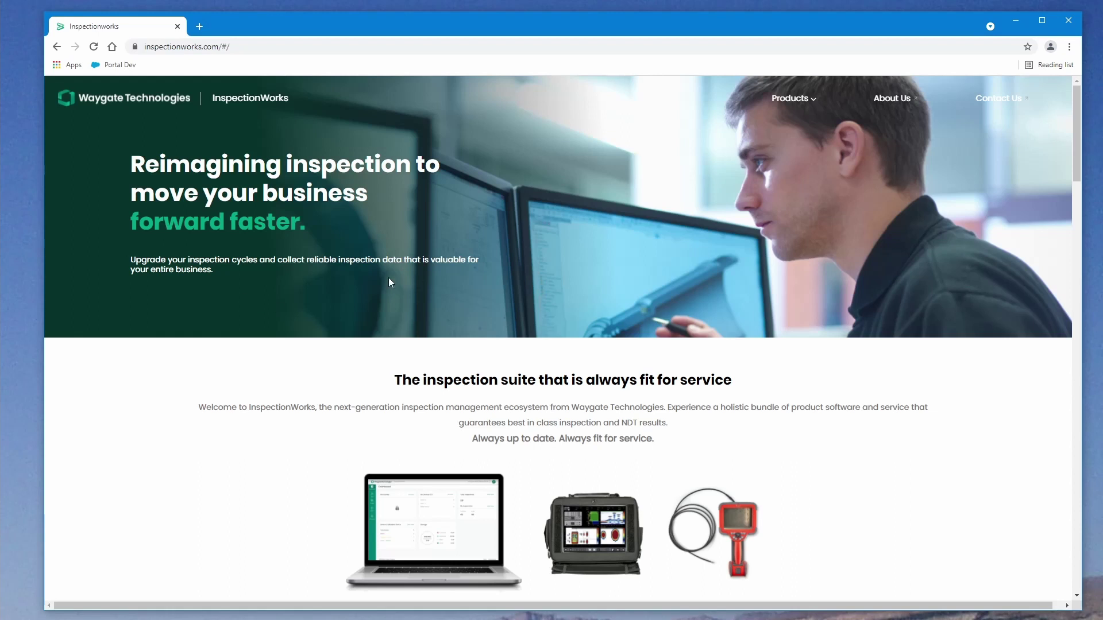
Open the InspectionWorks Store from the Products menu in a new tab.
{"action": "mouse_move", "coordinate": [801, 100]}
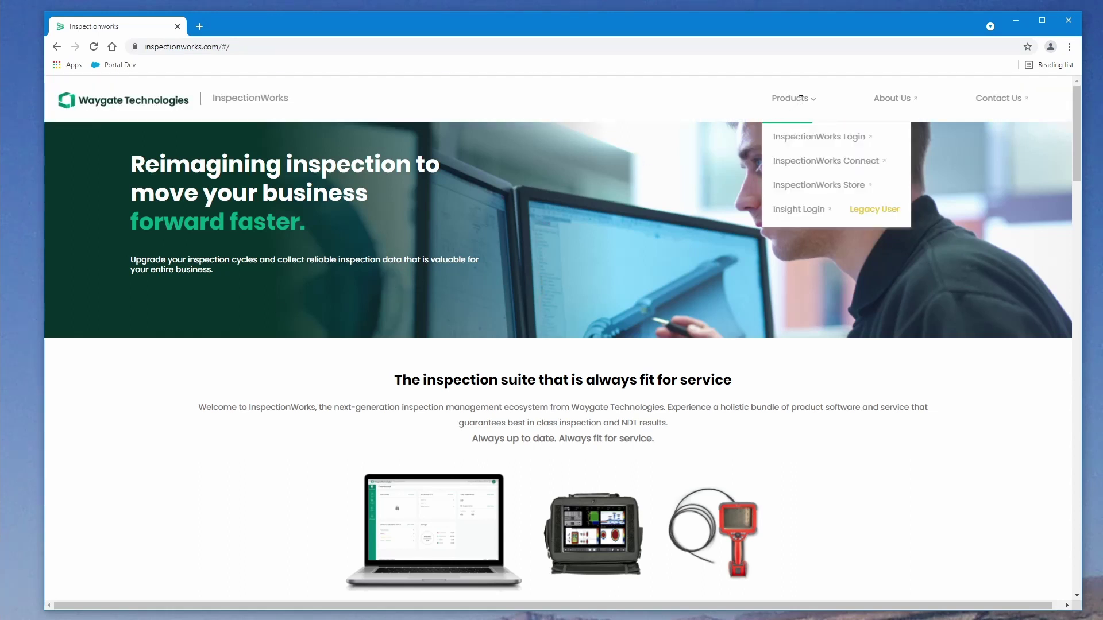
{"action": "left_click", "coordinate": [820, 185]}
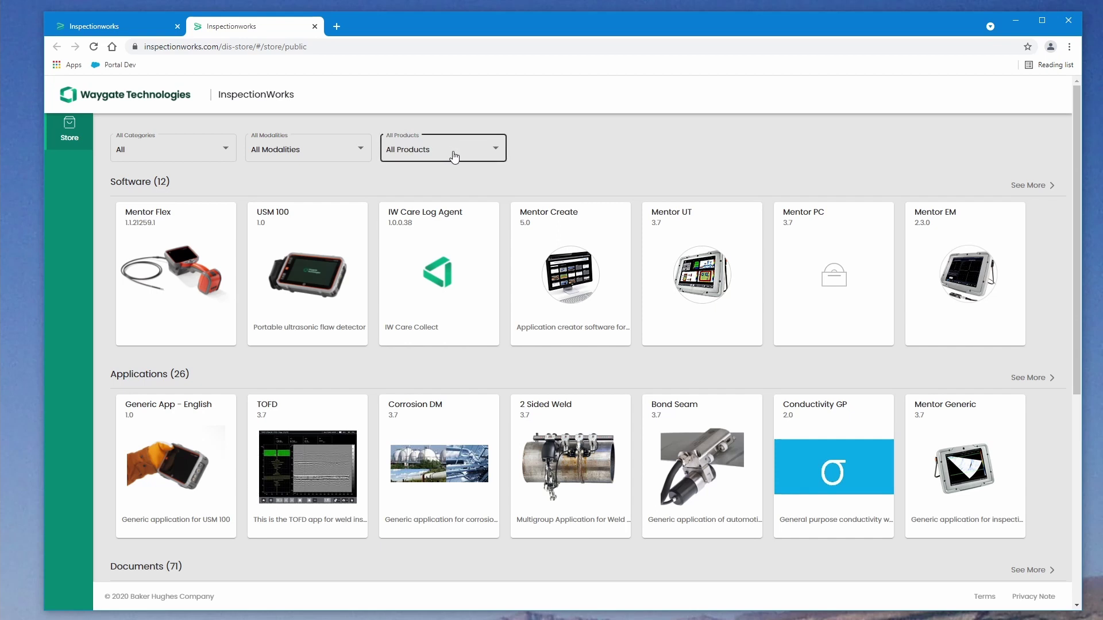
Filter the store to USM 100, leaving the USM 100 software and the Generic App - English.
{"action": "left_click", "coordinate": [495, 149]}
{"action": "scroll", "coordinate": [490, 215], "scroll_direction": "down", "scroll_amount": 2}
{"action": "scroll", "coordinate": [490, 222], "scroll_direction": "down", "scroll_amount": 2}
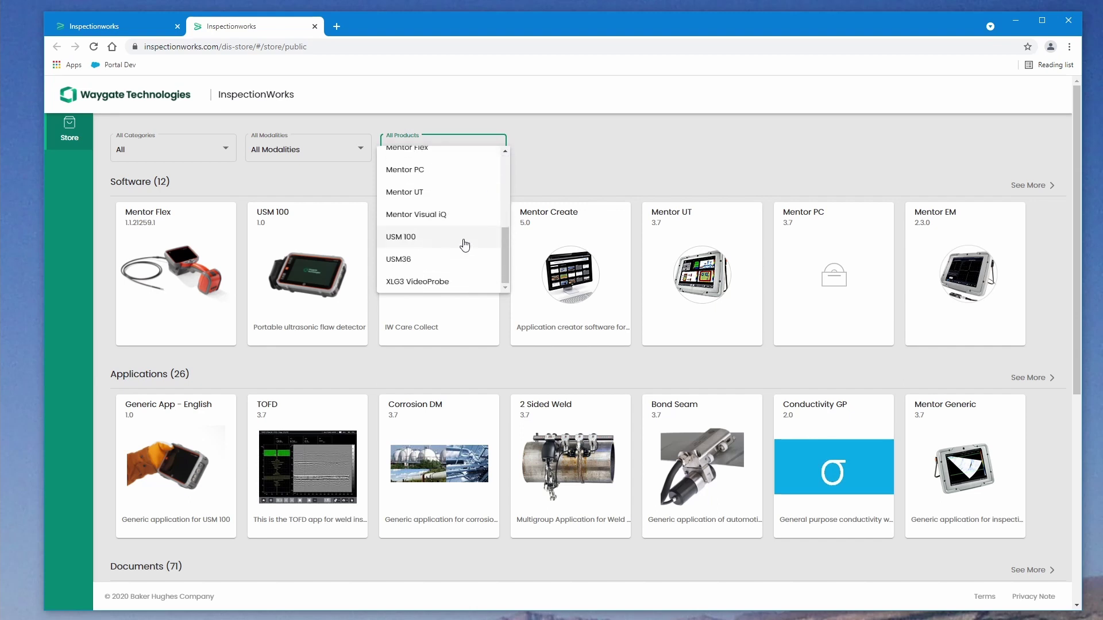
{"action": "left_click", "coordinate": [438, 240]}
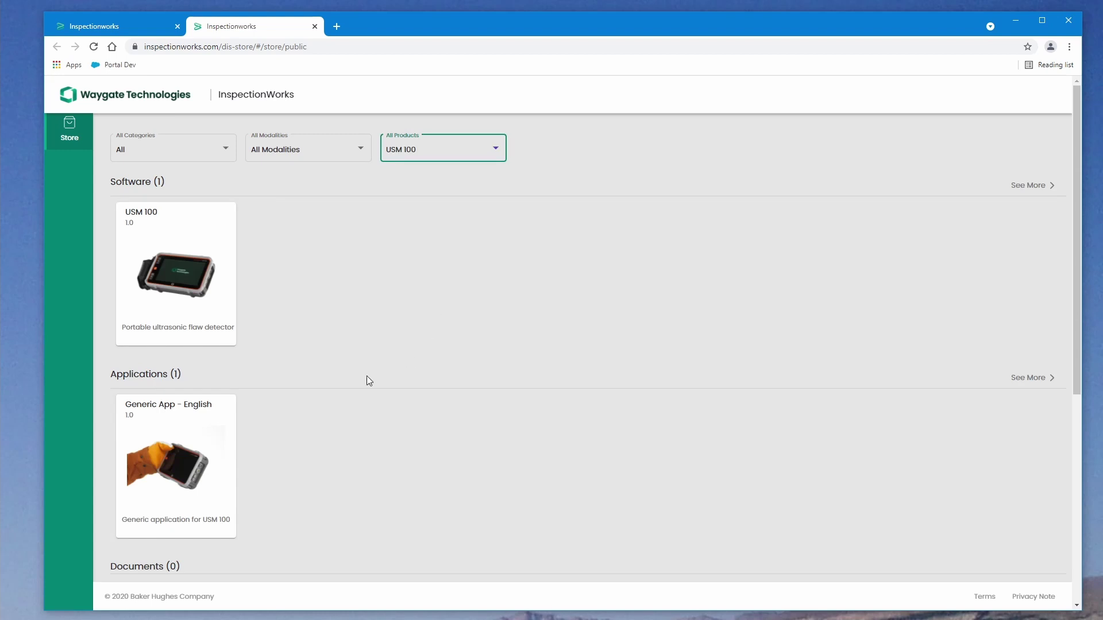
{"action": "scroll", "coordinate": [352, 380], "scroll_direction": "down", "scroll_amount": 6}
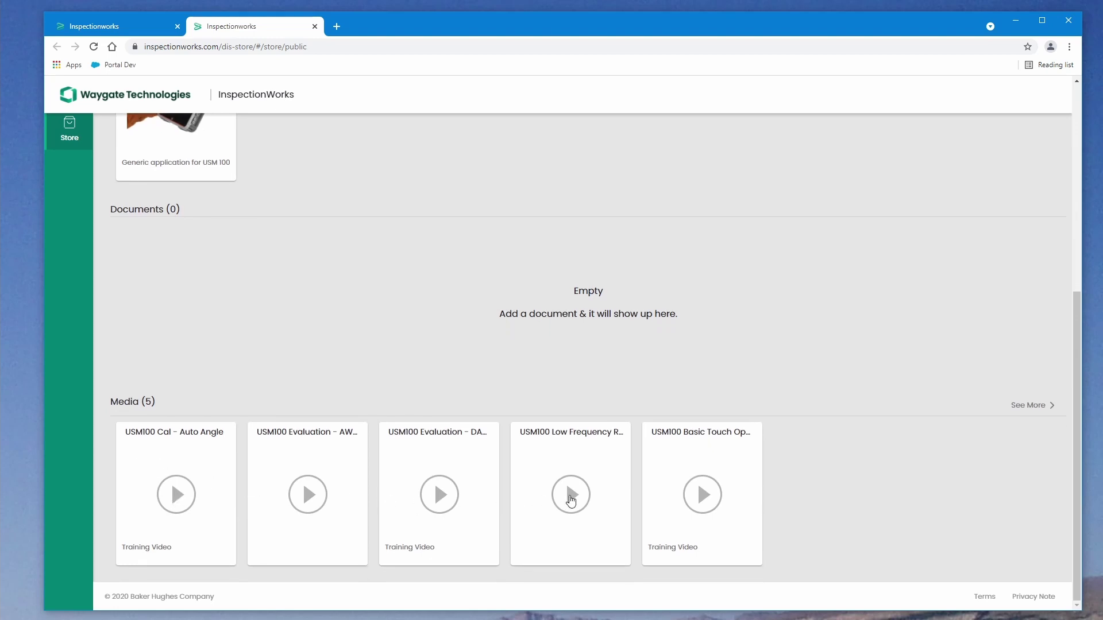
{"action": "scroll", "coordinate": [333, 440], "scroll_direction": "up", "scroll_amount": 3}
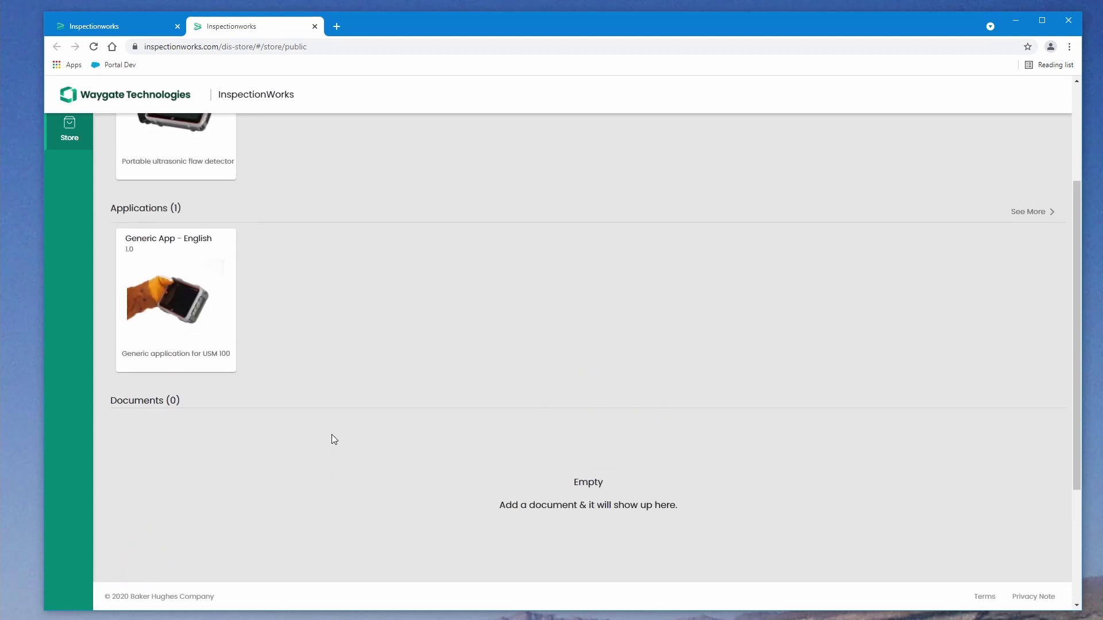
{"action": "scroll", "coordinate": [332, 435], "scroll_direction": "up", "scroll_amount": 3}
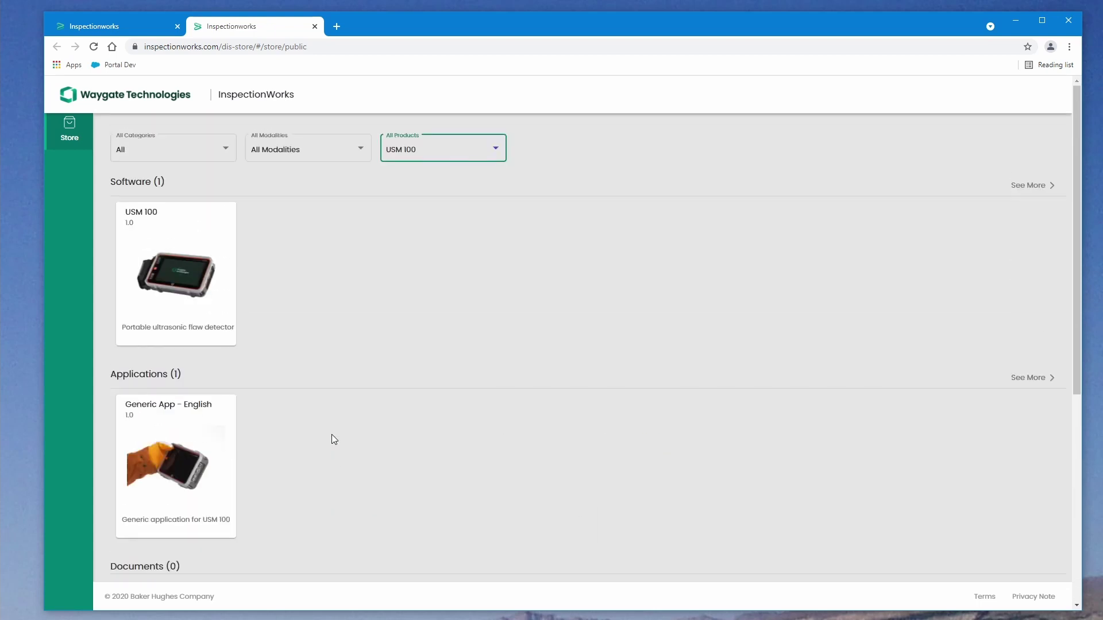
Download the 703.76 MB USM 100 version 1.0 individual update file.
{"action": "left_click", "coordinate": [173, 308]}
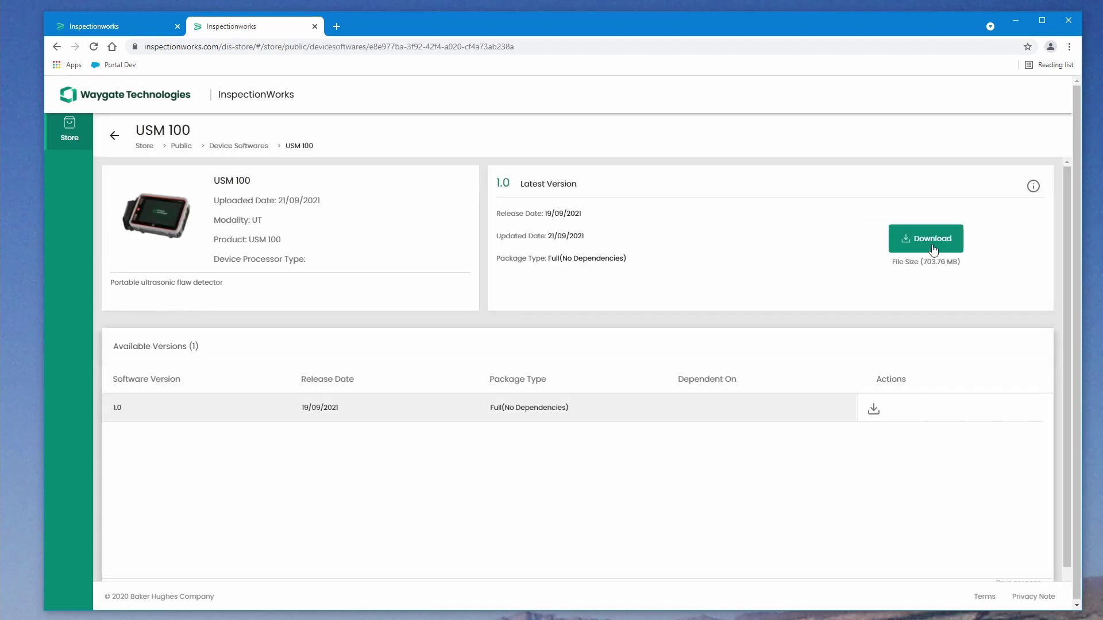
{"action": "left_click", "coordinate": [932, 246]}
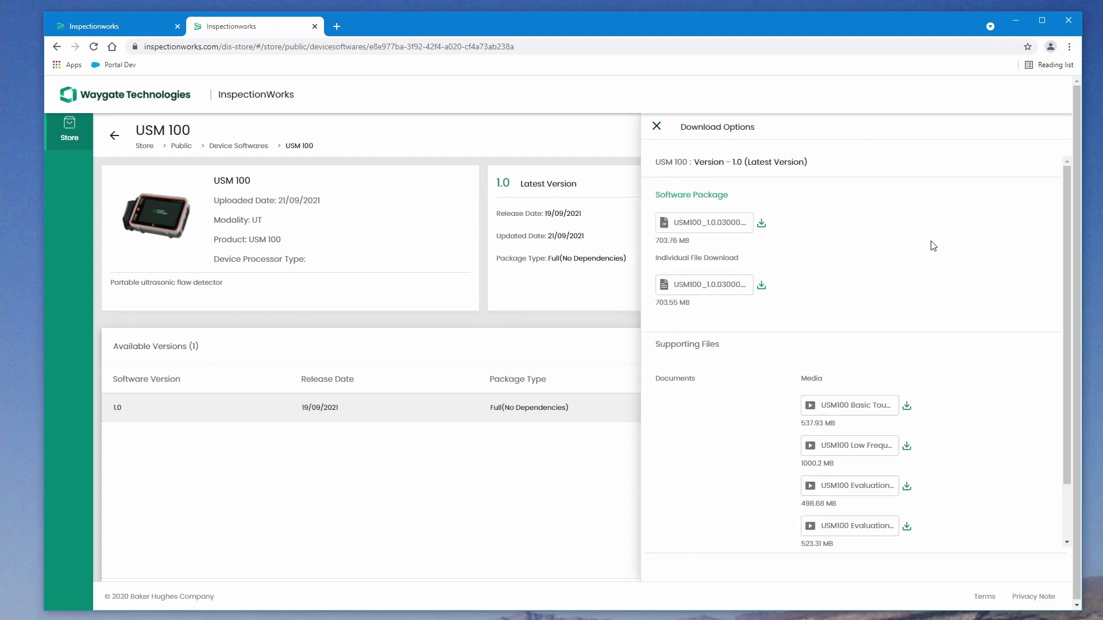
{"action": "left_click", "coordinate": [761, 287]}
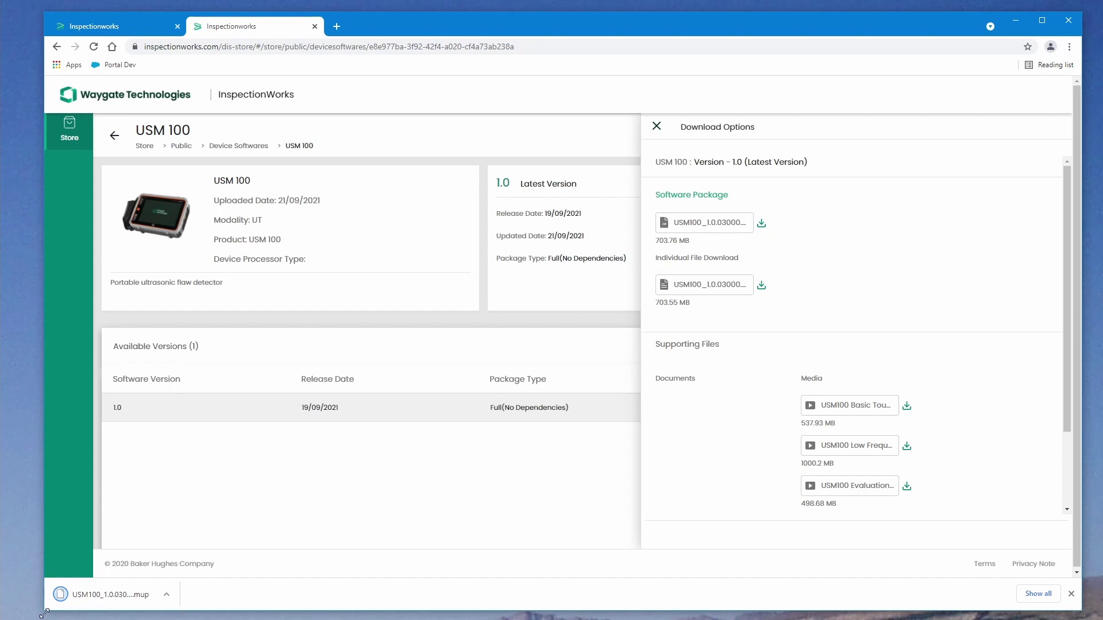
Shrink the browser and show USB Drive (E:) in a raised, wider File Explorer window.
{"action": "left_click_drag", "start_coordinate": [44, 613], "coordinate": [394, 501]}
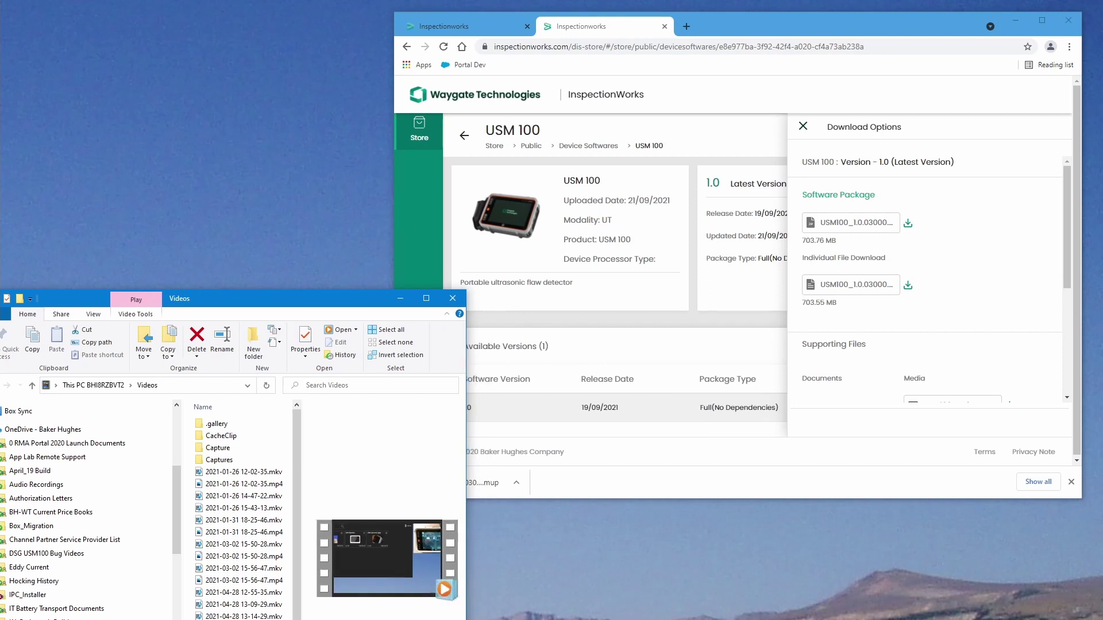
{"action": "left_click_drag", "start_coordinate": [174, 528], "coordinate": [176, 617]}
{"action": "key", "text": "u"}
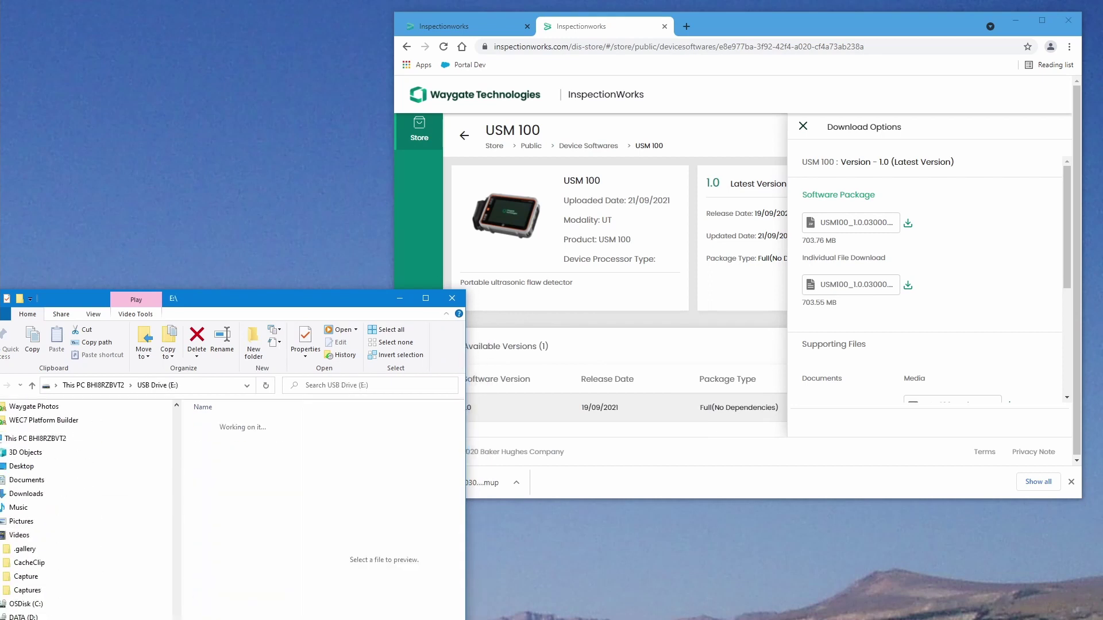
{"action": "left_click_drag", "start_coordinate": [278, 302], "coordinate": [314, 42]}
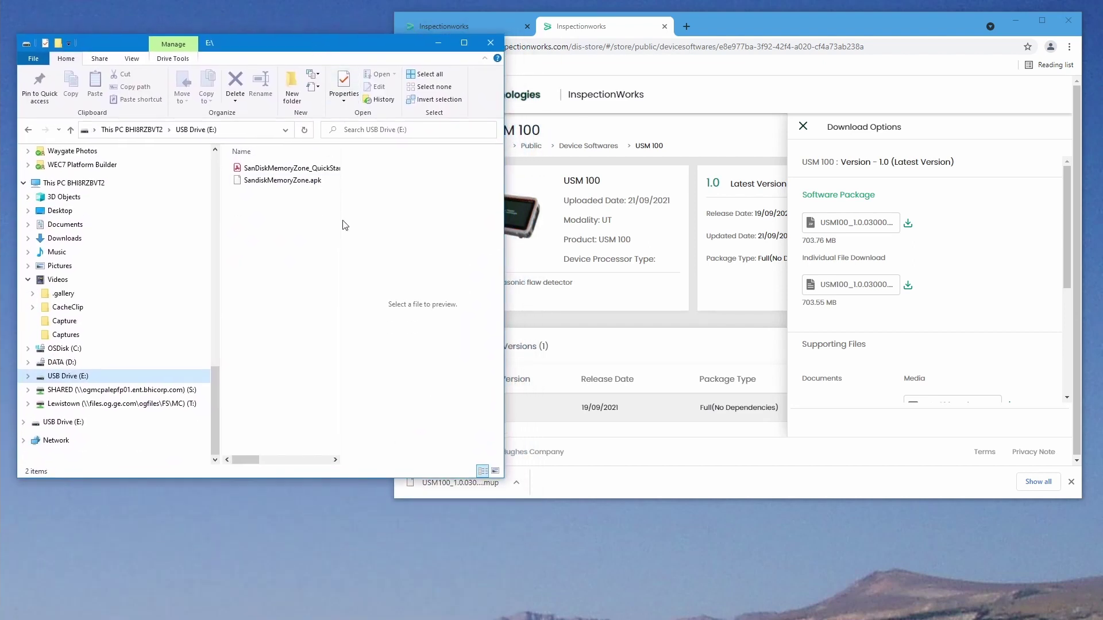
{"action": "left_click_drag", "start_coordinate": [344, 236], "coordinate": [364, 232]}
Copy USM100_1.0.03000.004_2021-09-19.mup from the browser downloads onto USB Drive (E:).
{"action": "left_click", "coordinate": [490, 491]}
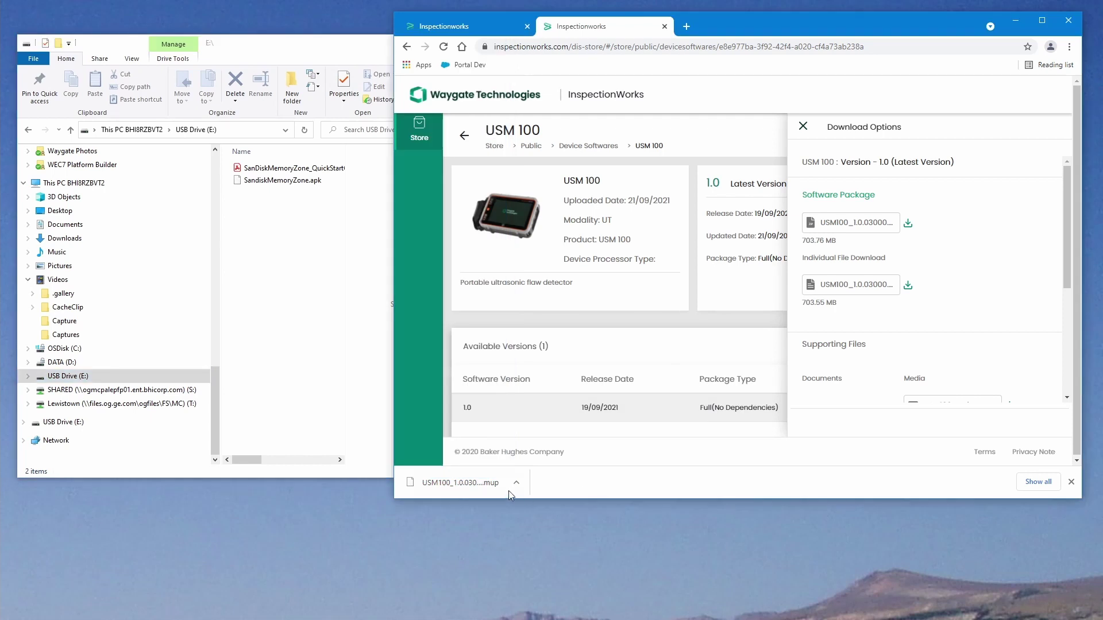
{"action": "left_click_drag", "start_coordinate": [459, 482], "coordinate": [294, 302]}
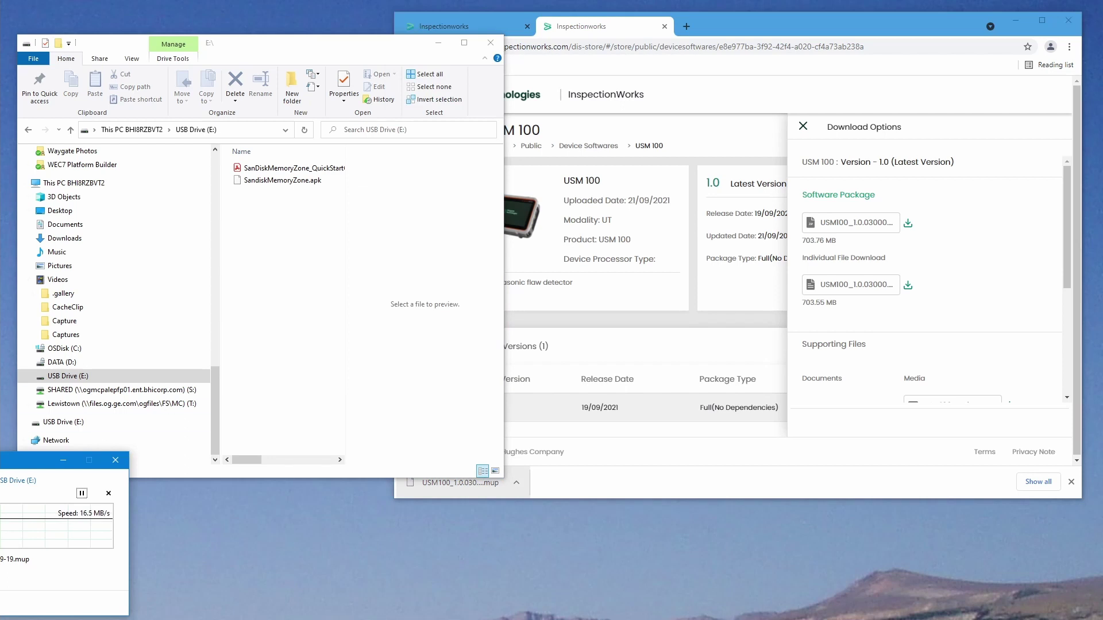
{"action": "left_click_drag", "start_coordinate": [58, 460], "coordinate": [472, 221]}
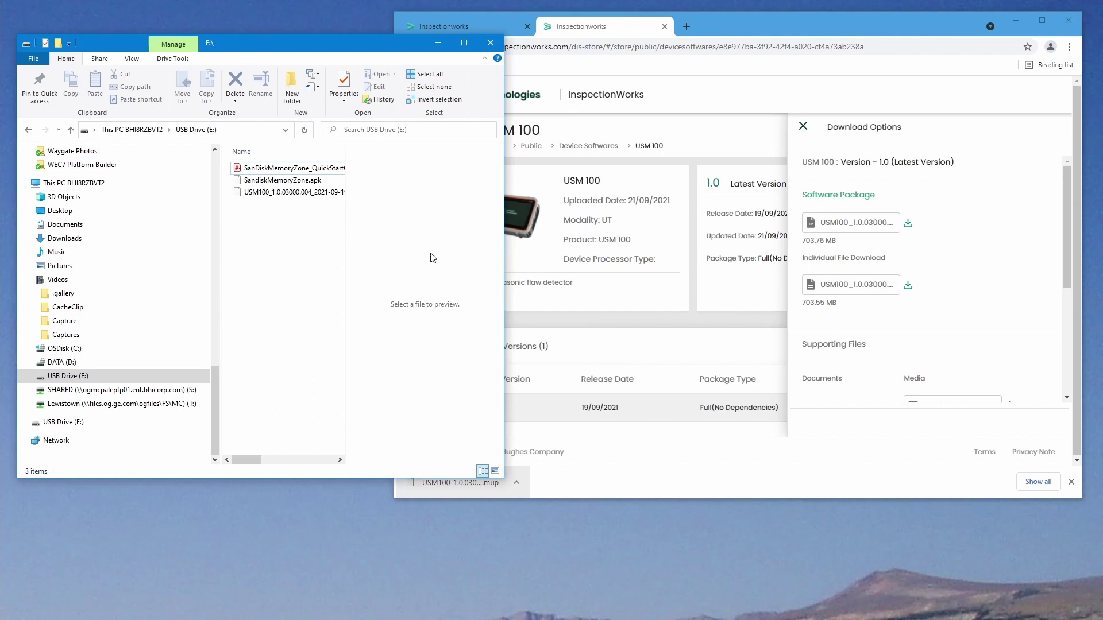
Download USM Generic App.iwp from the Generic App - English page and drag it to USB Drive (E:).
{"action": "left_click", "coordinate": [530, 146]}
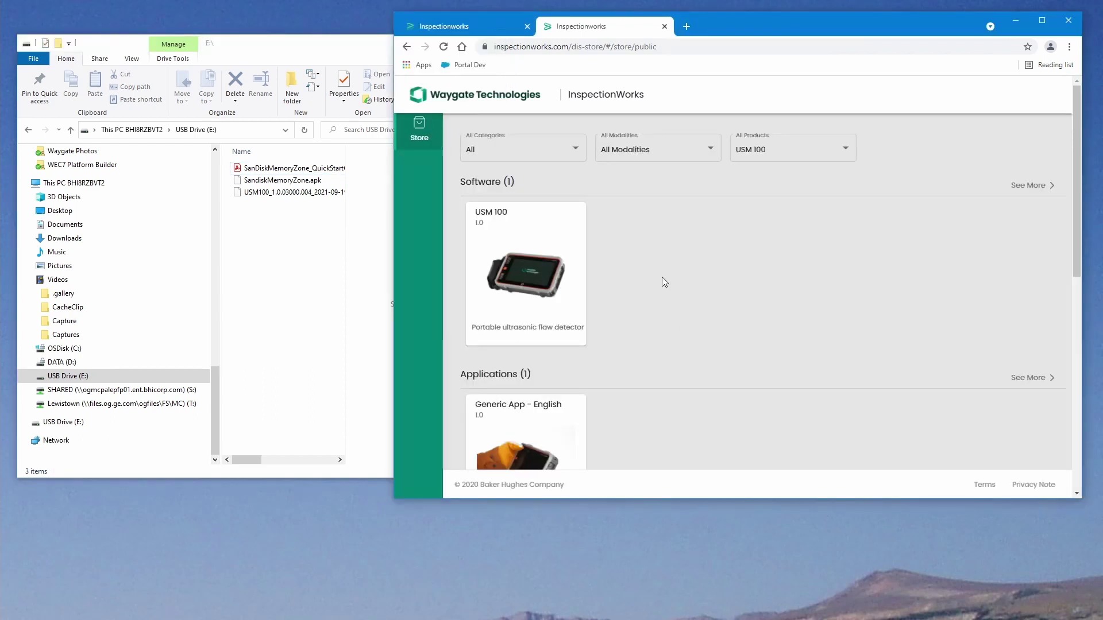
{"action": "scroll", "coordinate": [662, 277], "scroll_direction": "down", "scroll_amount": 1}
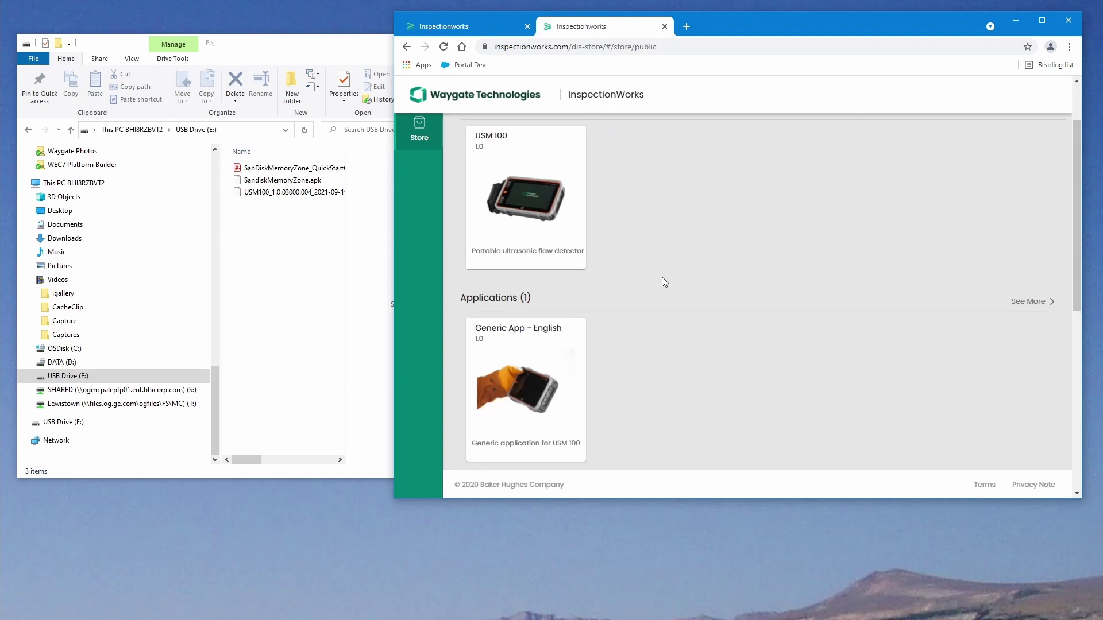
{"action": "scroll", "coordinate": [609, 331], "scroll_direction": "down", "scroll_amount": 1}
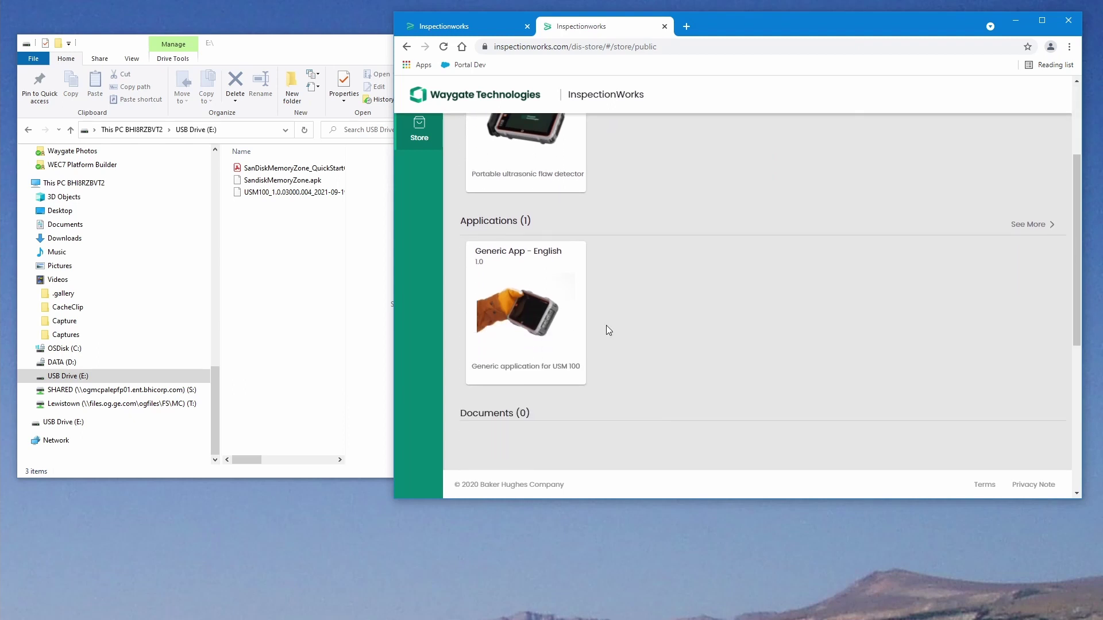
{"action": "left_click", "coordinate": [536, 316]}
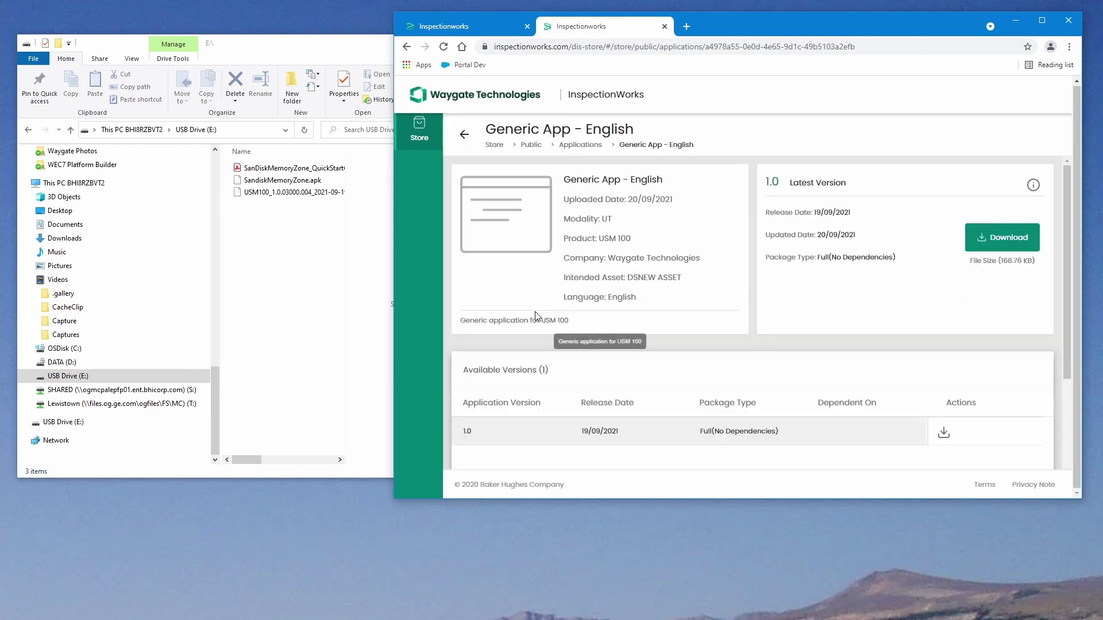
{"action": "left_click", "coordinate": [986, 252]}
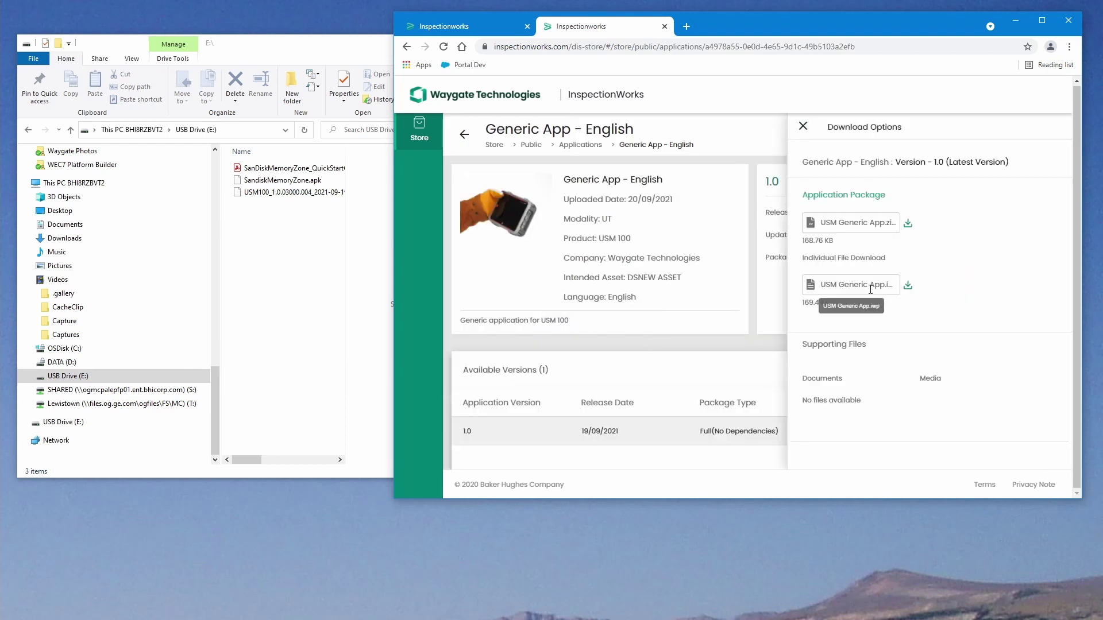
{"action": "left_click", "coordinate": [907, 287]}
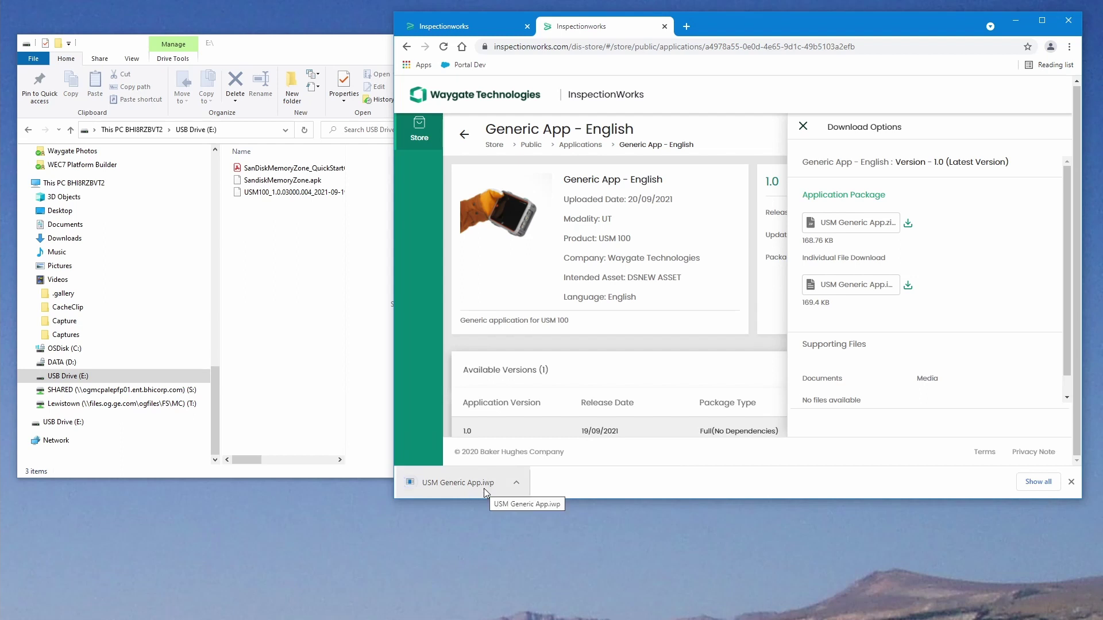
{"action": "left_click_drag", "start_coordinate": [447, 490], "coordinate": [281, 324]}
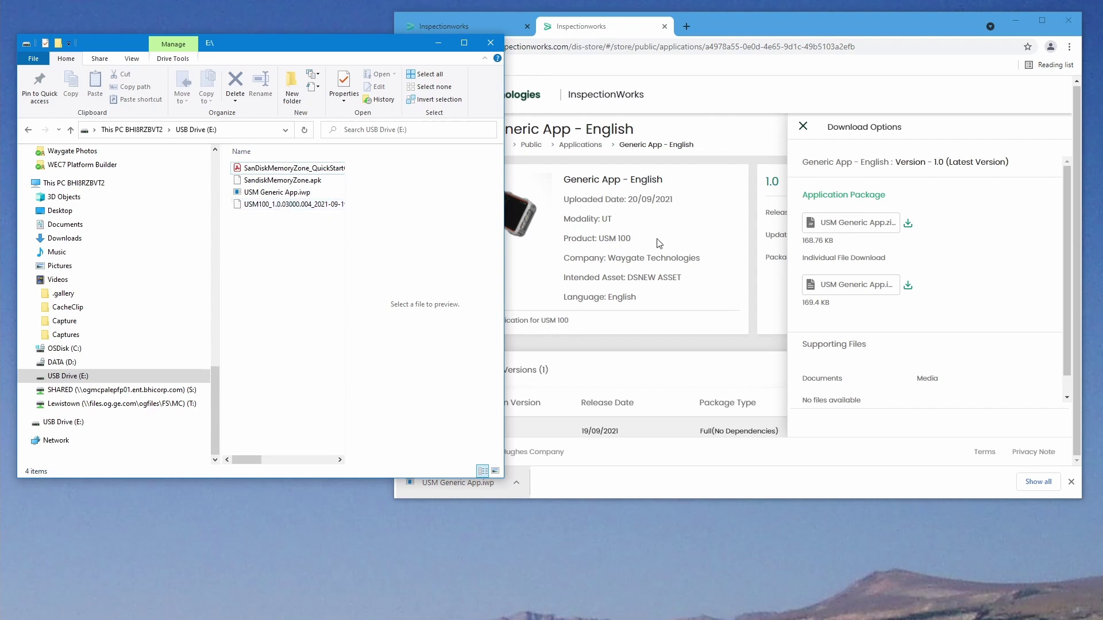
Bring the Chrome window back to the front after the app file is copied.
{"action": "left_click", "coordinate": [633, 256]}
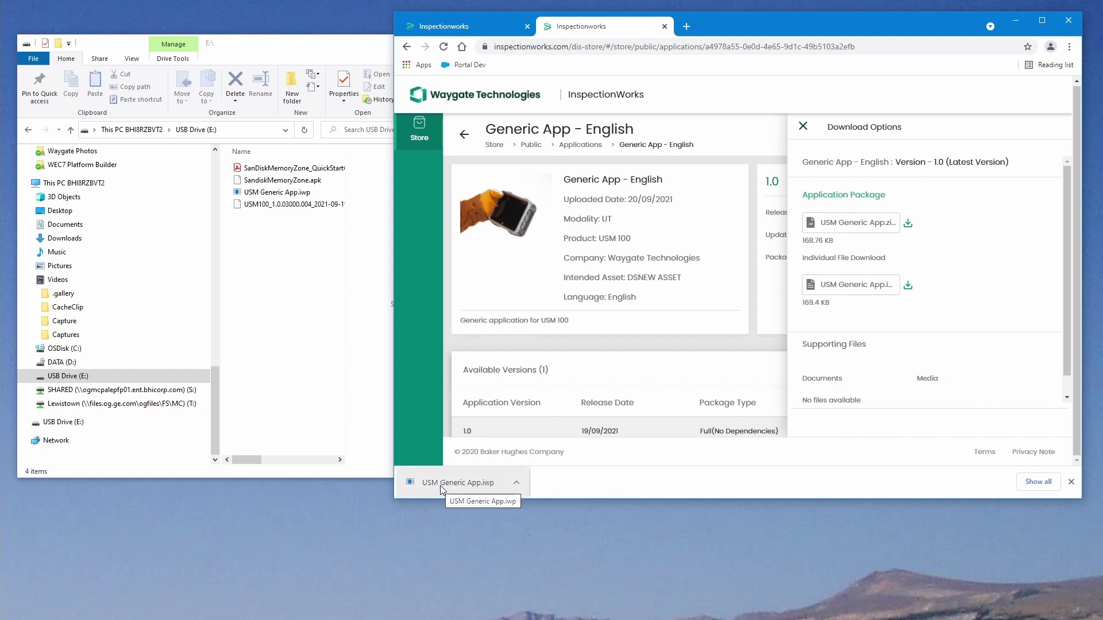
Re-download USM Generic App.iwp, then bring up the 4-item USB Drive (E:) listing.
{"action": "left_click", "coordinate": [907, 289]}
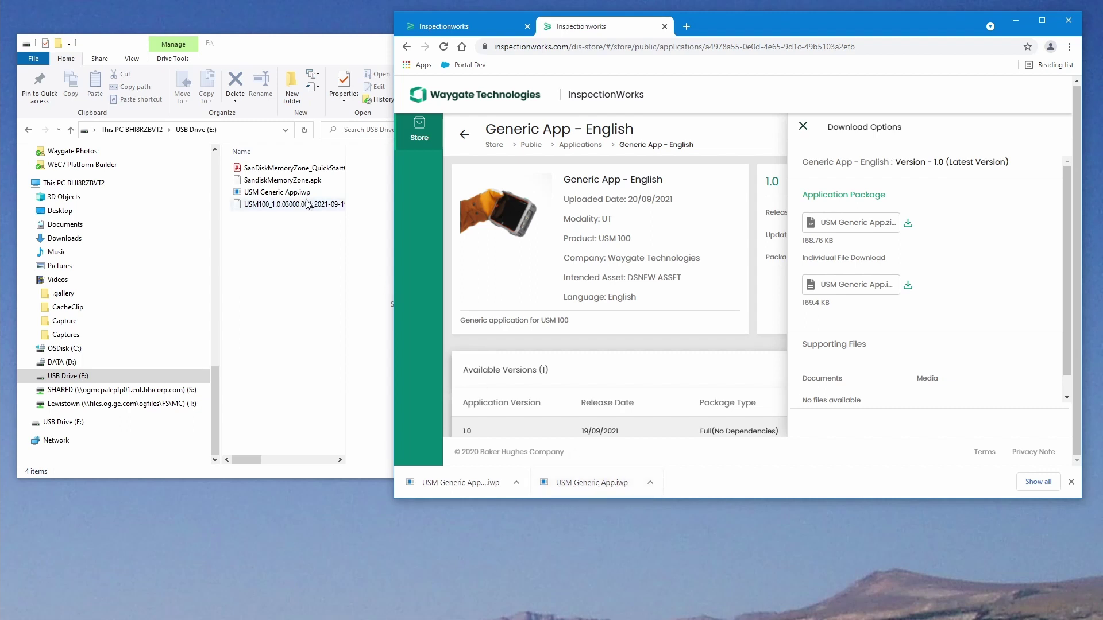
{"action": "left_click", "coordinate": [295, 247]}
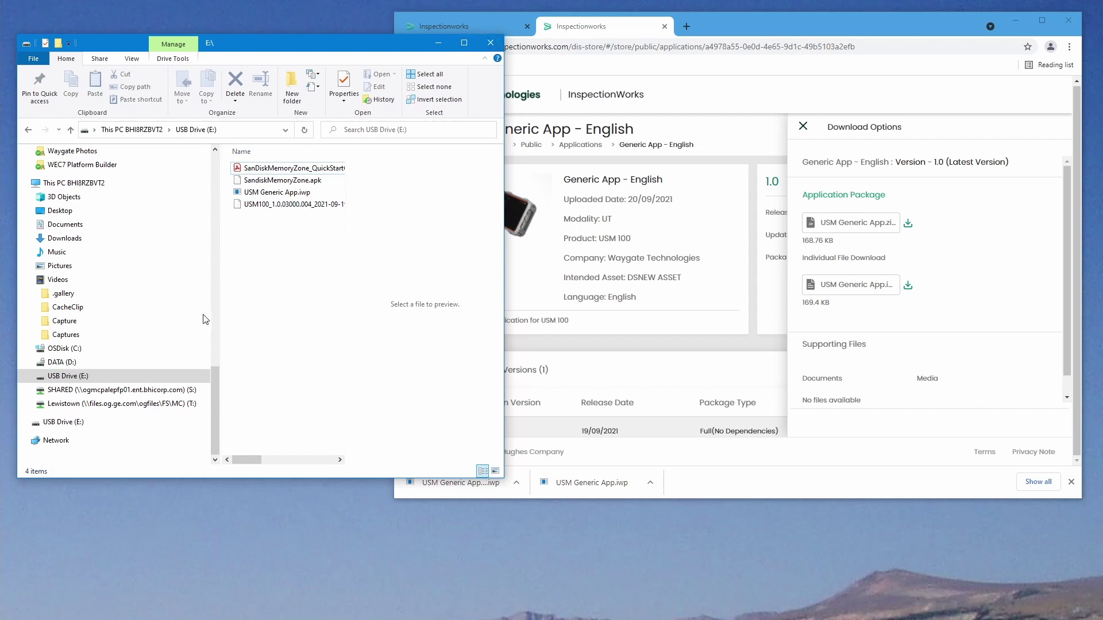
Show the context menu for USB Drive (E:) in File Explorer's navigation pane.
{"action": "right_click", "coordinate": [115, 377]}
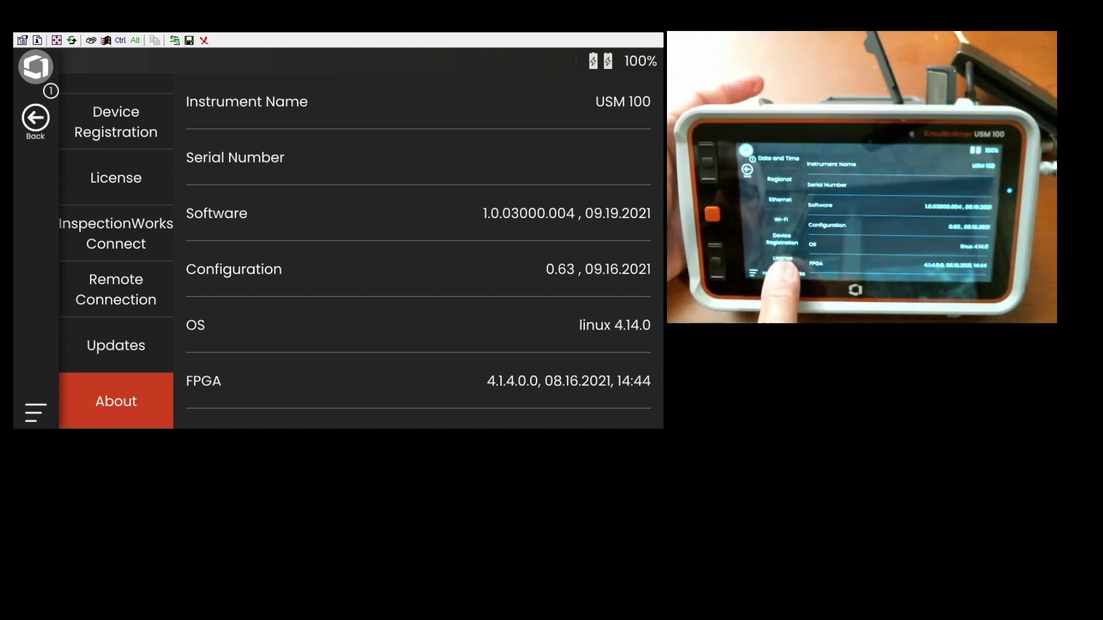
Go to the Updates page from the settings side menu.
{"action": "scroll", "coordinate": [116, 252], "scroll_direction": "up", "scroll_amount": 3}
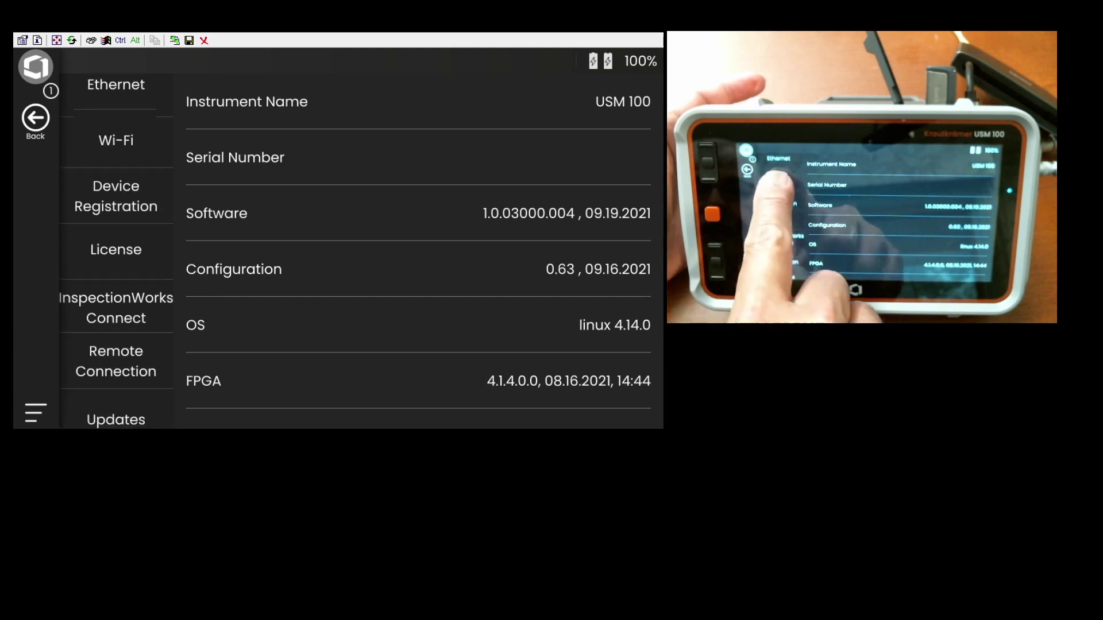
{"action": "scroll", "coordinate": [116, 253], "scroll_direction": "down", "scroll_amount": 3}
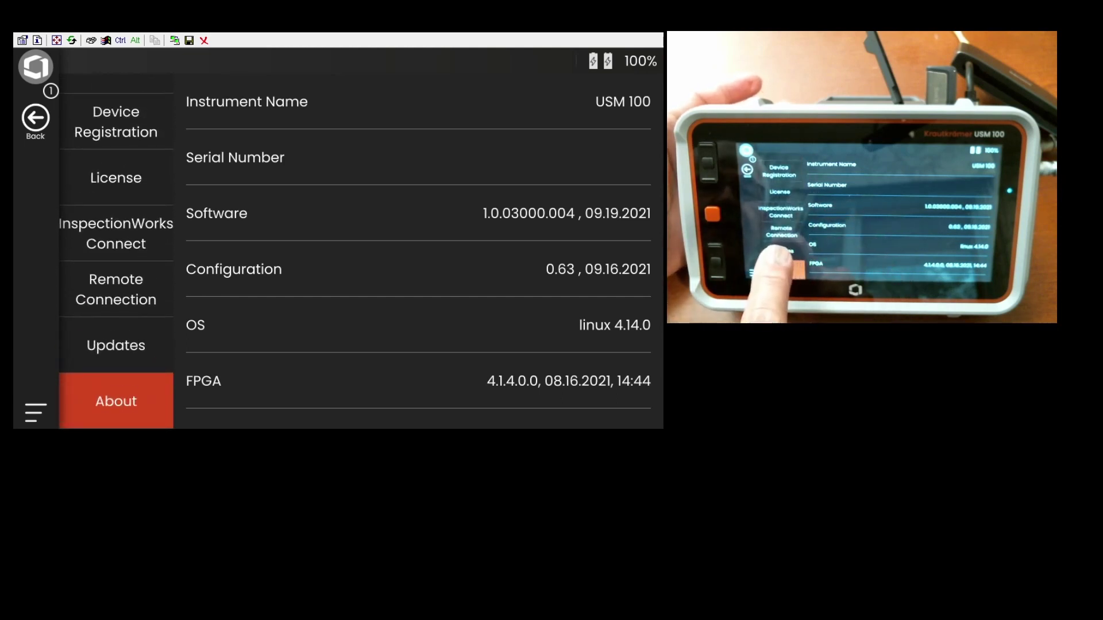
{"action": "left_click", "coordinate": [116, 346]}
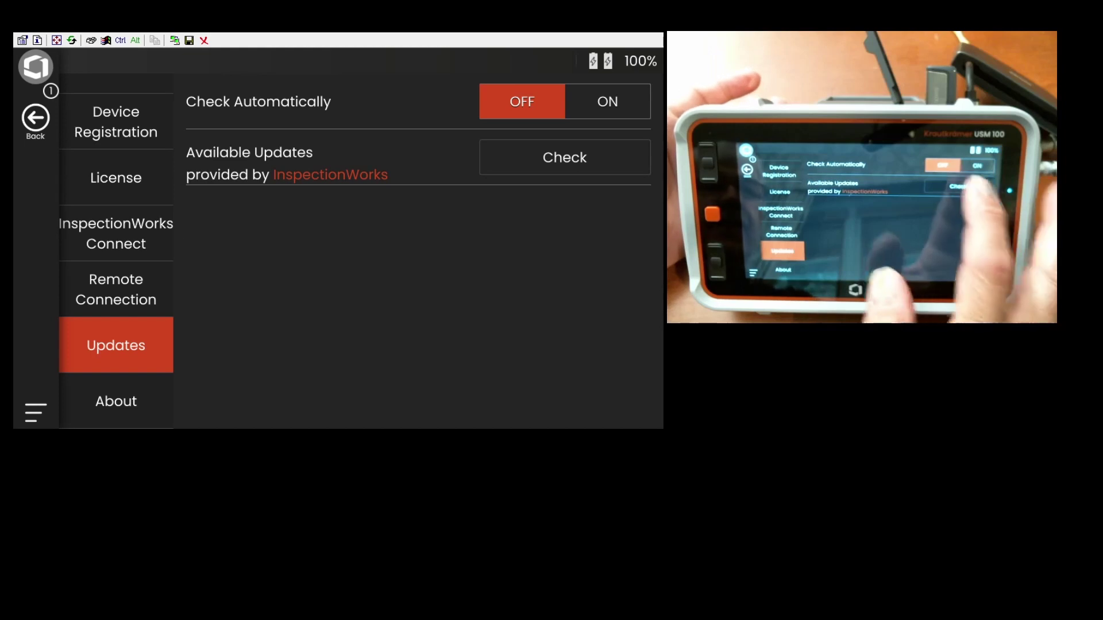
Run the check for available InspectionWorks updates.
{"action": "left_click", "coordinate": [565, 157]}
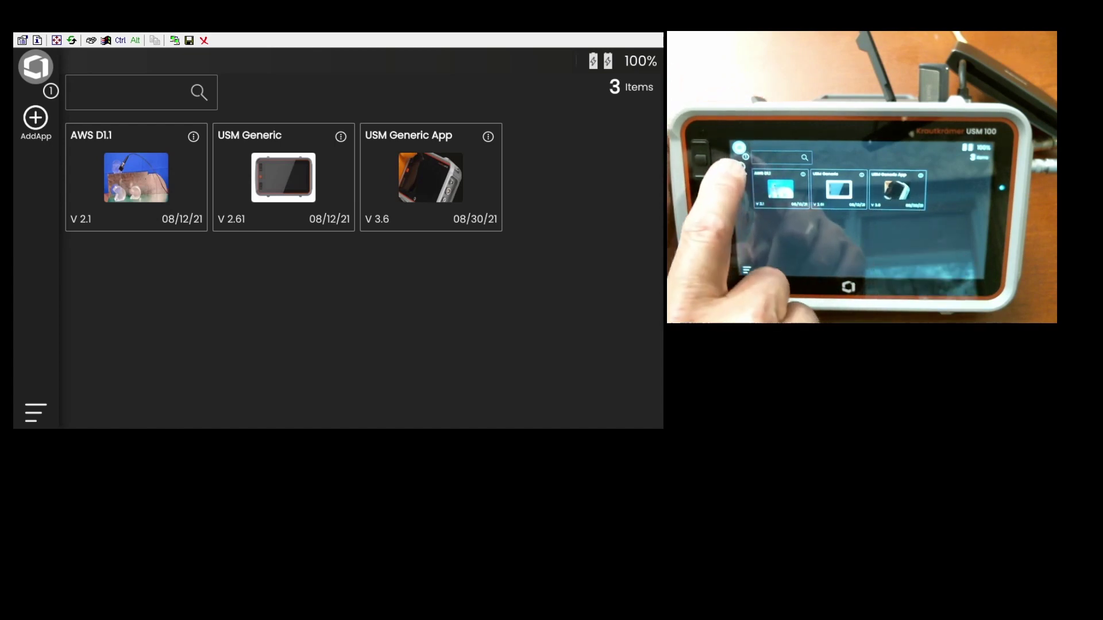
Import USM Generic App.iwp from the USB via AddApp, confirming replacement of the existing copy.
{"action": "left_click", "coordinate": [36, 120]}
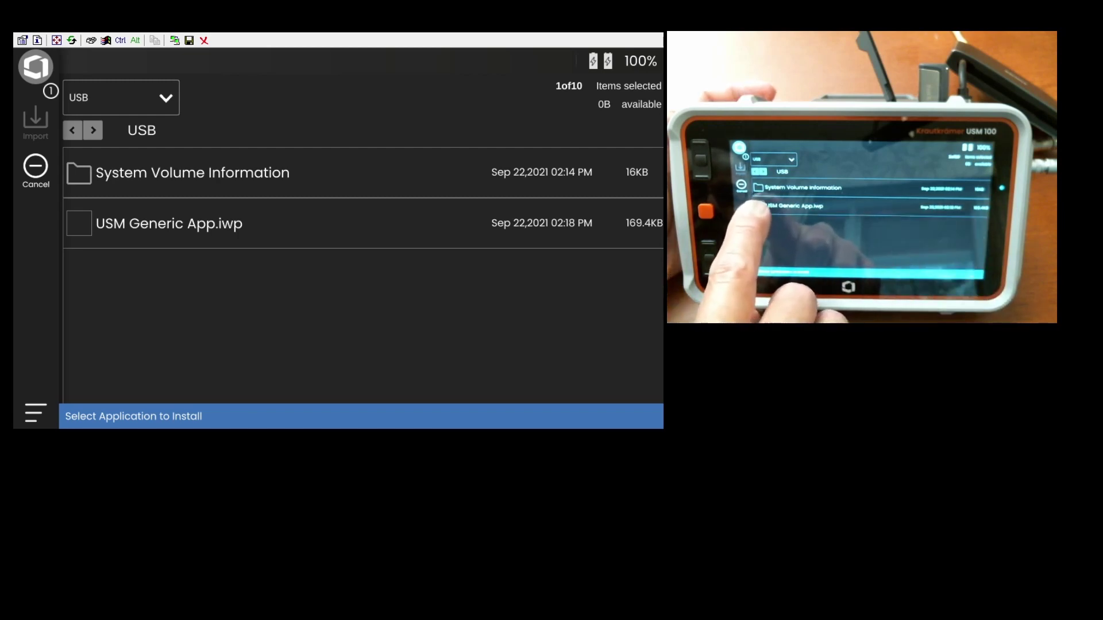
{"action": "left_click", "coordinate": [79, 223]}
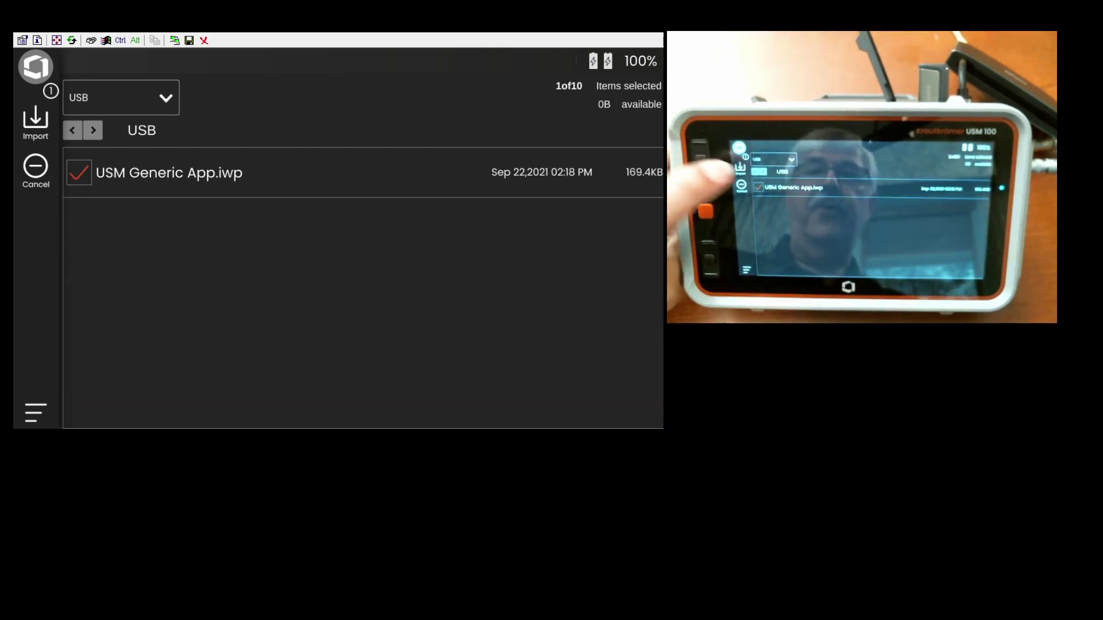
{"action": "left_click", "coordinate": [35, 120]}
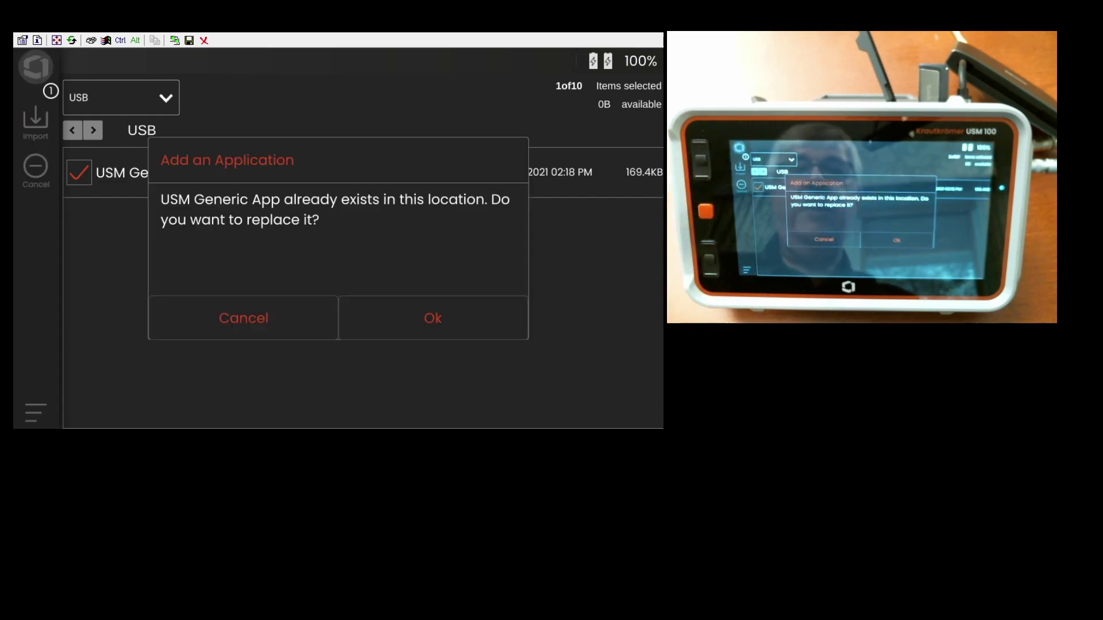
{"action": "left_click", "coordinate": [432, 318]}
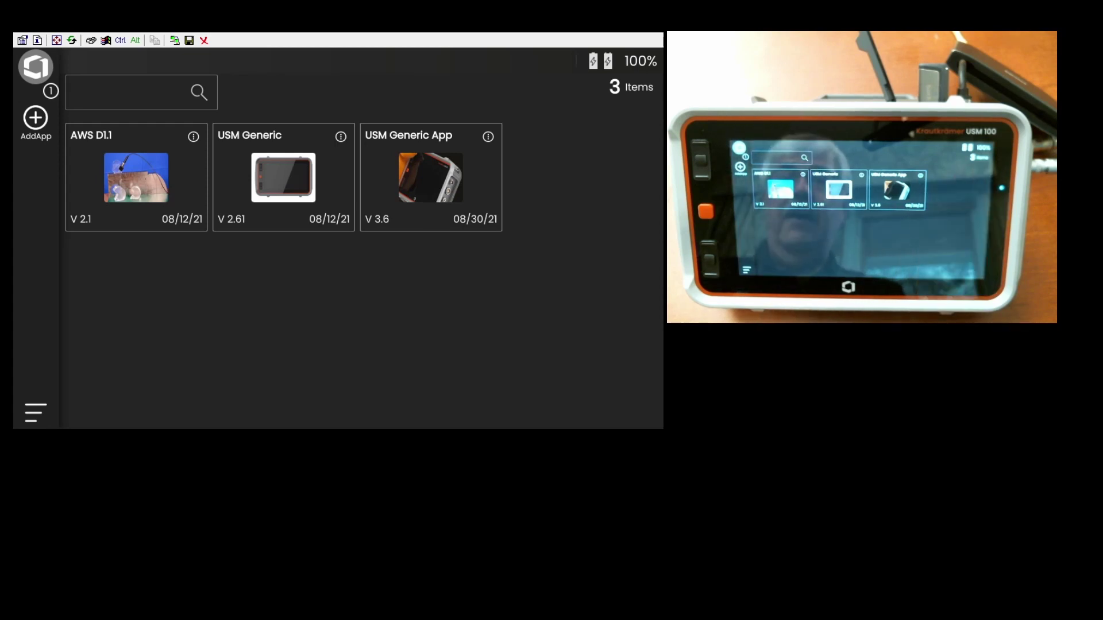
Navigate from the main menu through Settings to the Updates page.
{"action": "left_click", "coordinate": [36, 412]}
{"action": "left_click", "coordinate": [511, 251]}
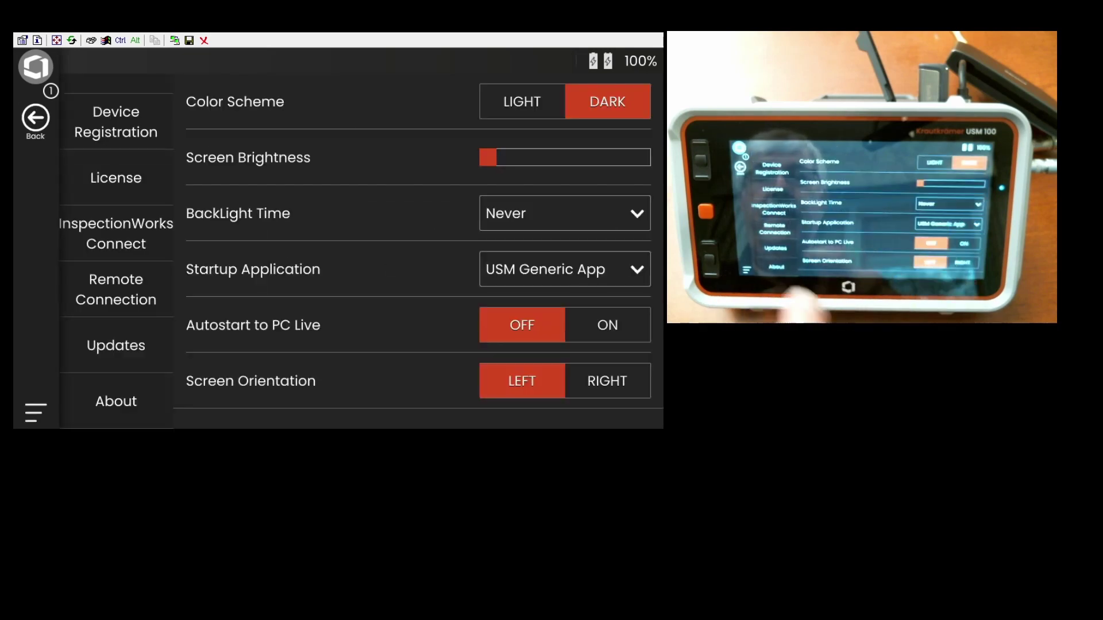
{"action": "scroll", "coordinate": [116, 253], "scroll_direction": "up", "scroll_amount": 5}
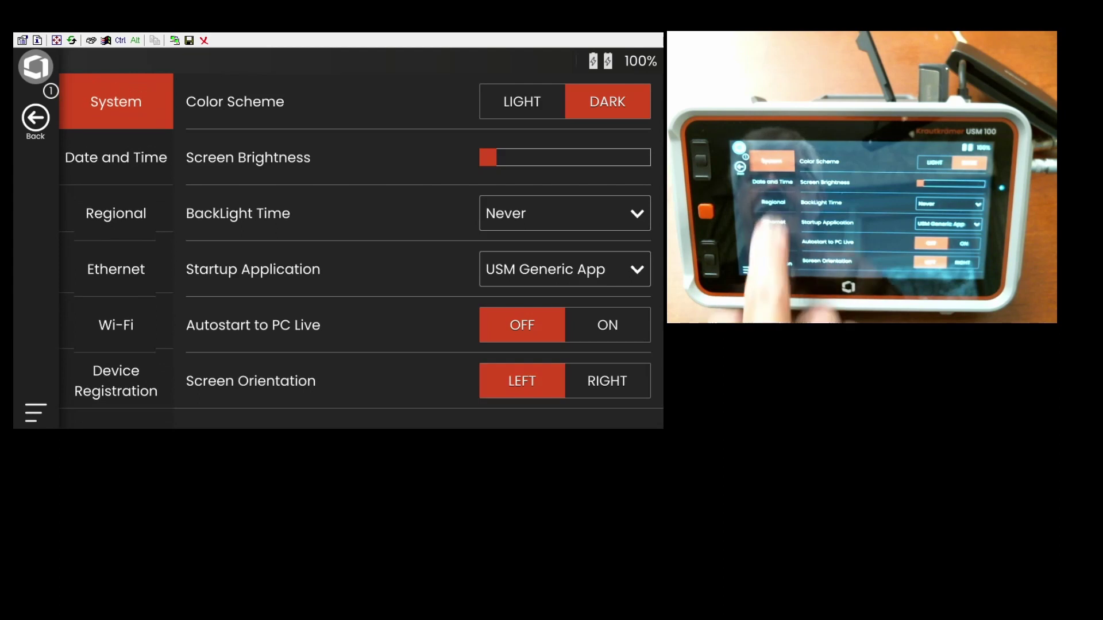
{"action": "scroll", "coordinate": [116, 252], "scroll_direction": "down", "scroll_amount": 5}
{"action": "left_click", "coordinate": [116, 345]}
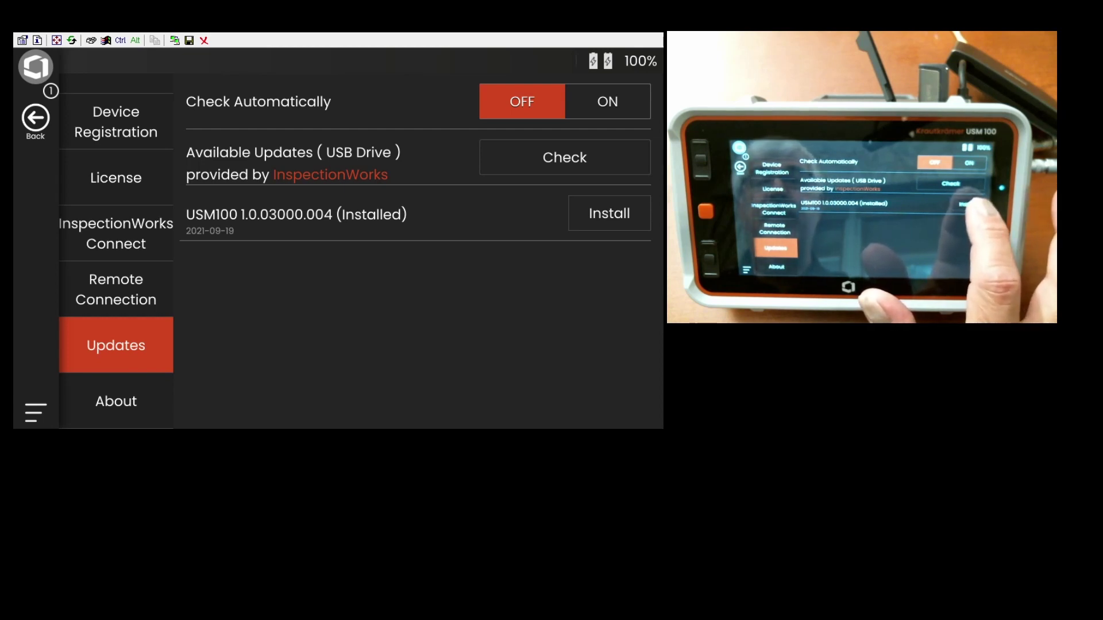
Start installing the USM100 1.0.03000.004 firmware and wait through the restart.
{"action": "left_click", "coordinate": [609, 213]}
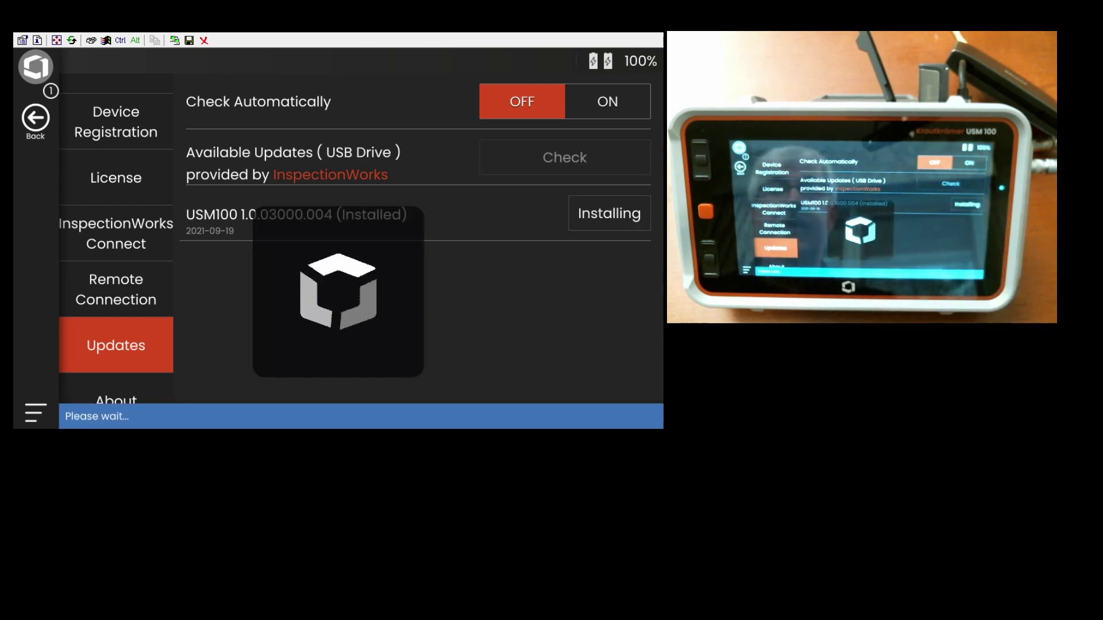